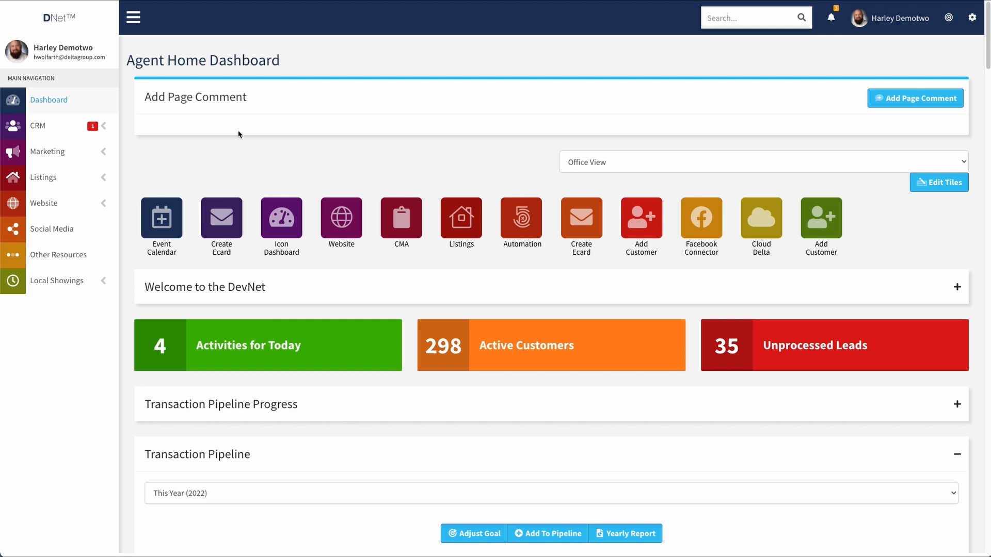
# - Go to the Marketing dashboard, search for "qr code", and open the QR Codes management page
pyautogui.click(37, 154)
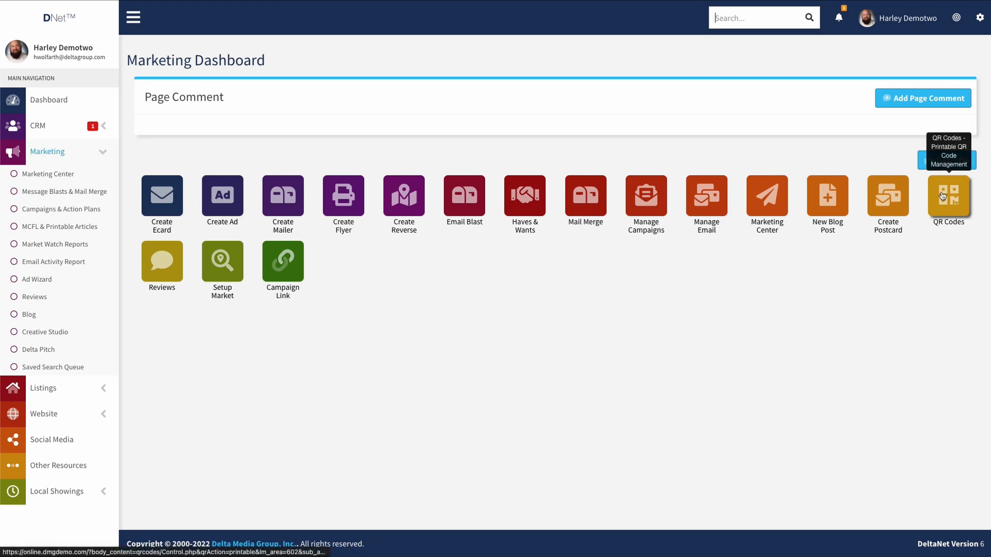
pyautogui.click(732, 18)
pyautogui.write('qr')
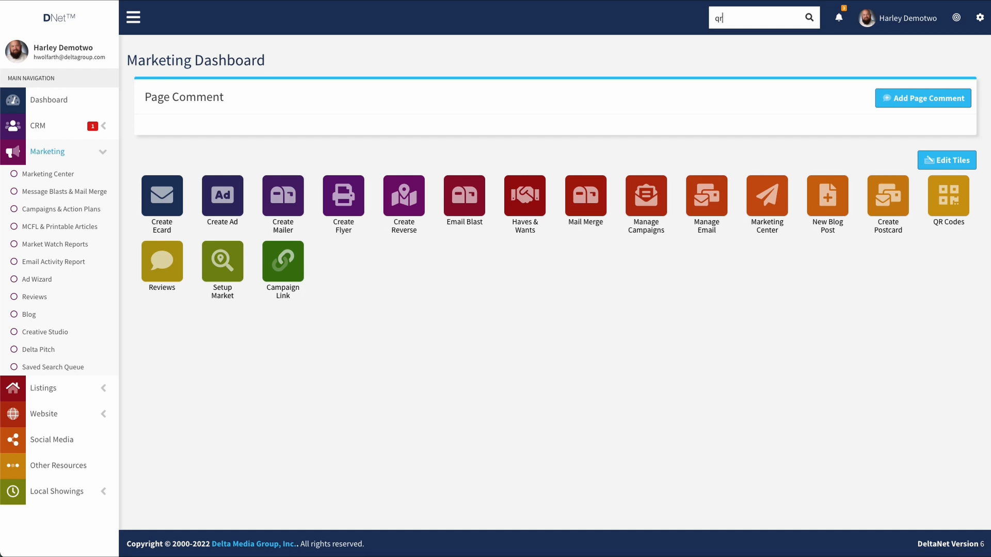
pyautogui.write(' code')
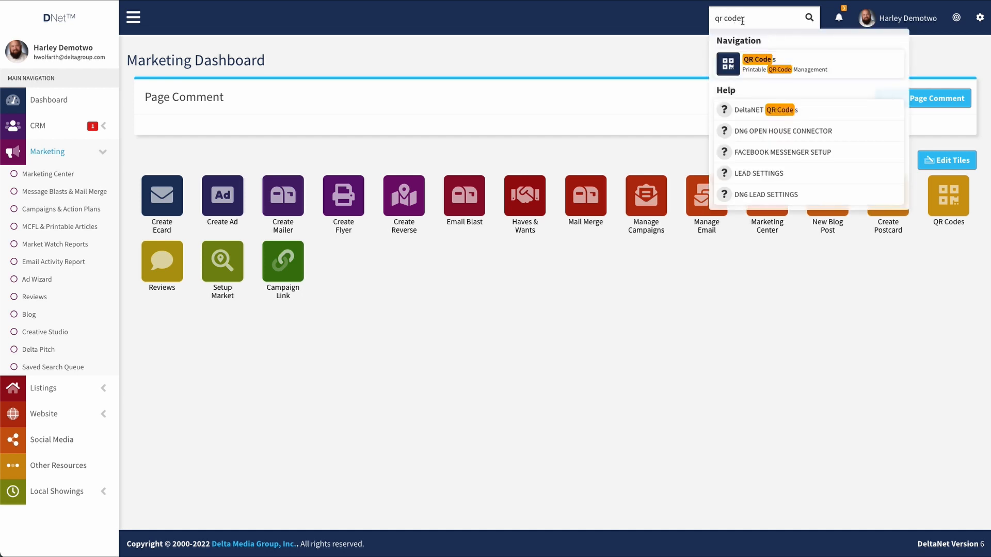
pyautogui.click(768, 62)
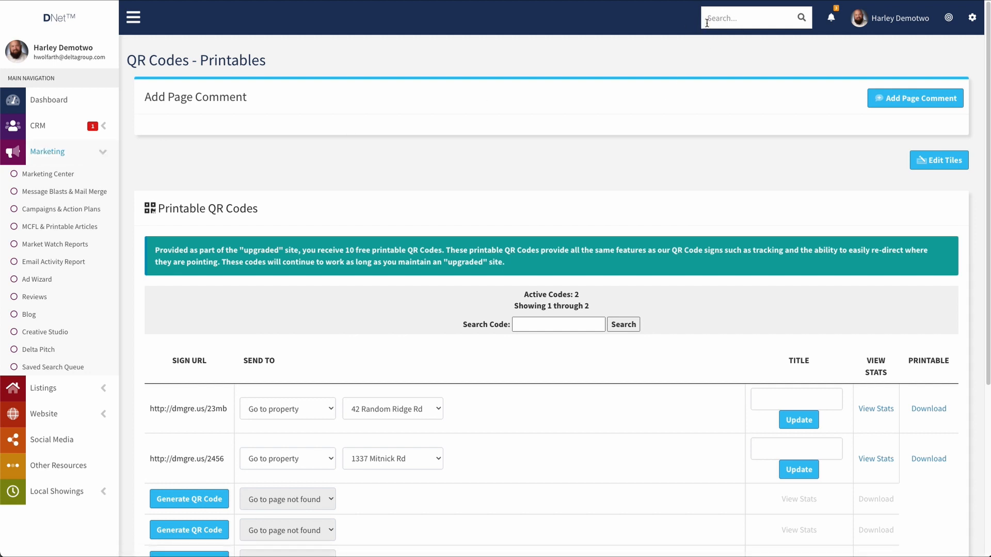
# - Generate a new printable QR code in the first unused row and highlight its sign URL
pyautogui.scroll(-3, 343, 309)
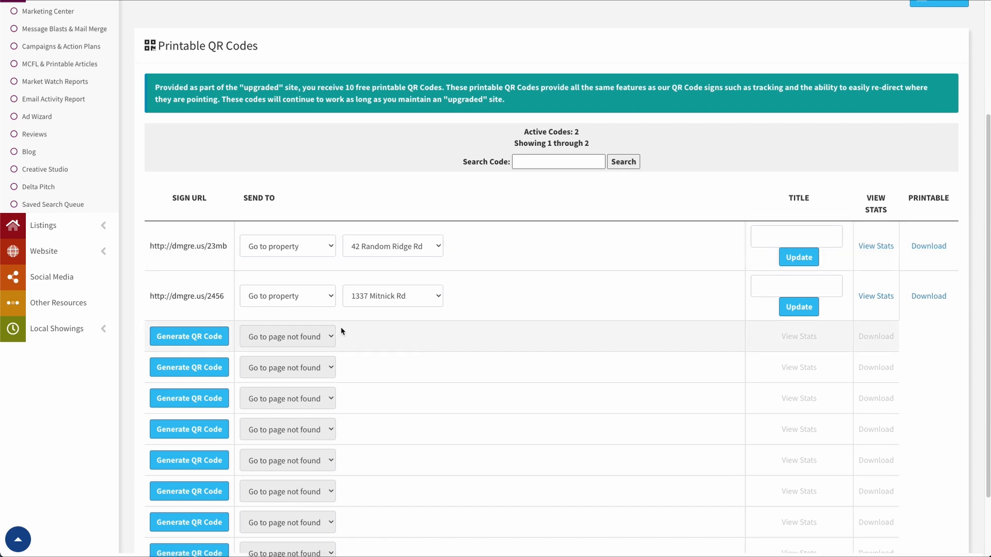
pyautogui.click(177, 339)
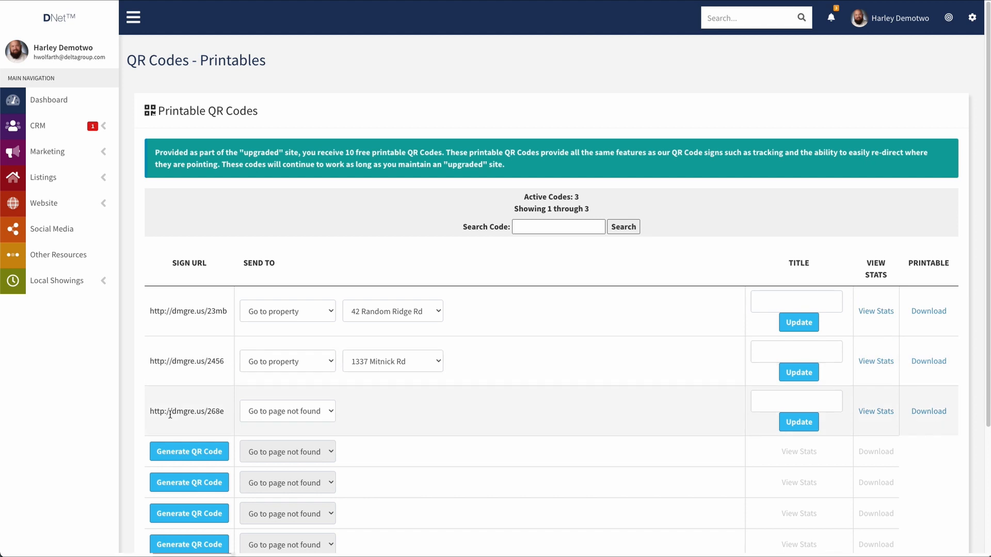
pyautogui.moveTo(150, 413); pyautogui.dragTo(227, 420)
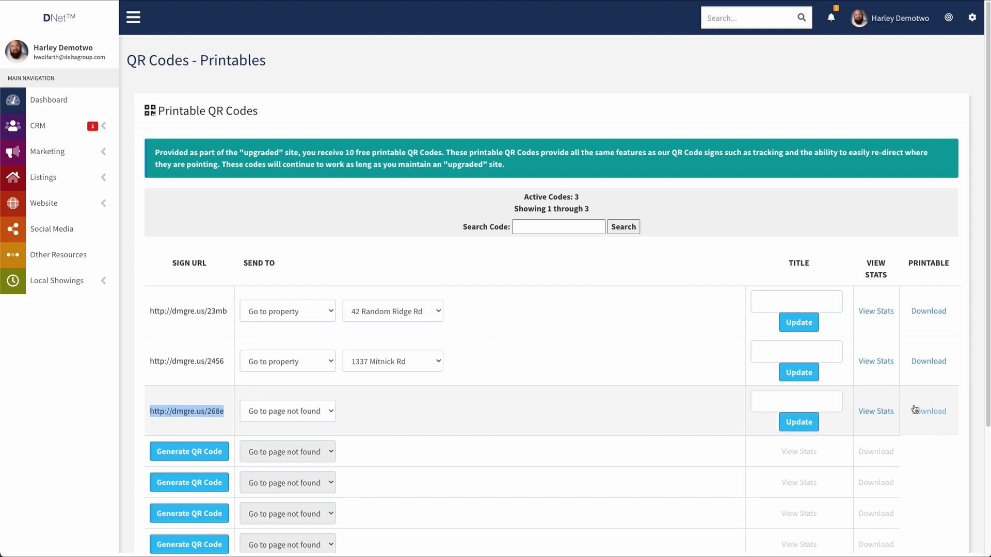
# - Download the new QR code to the Downloads folder as QRCode-268e and open the saved image to view it
pyautogui.click(896, 412)
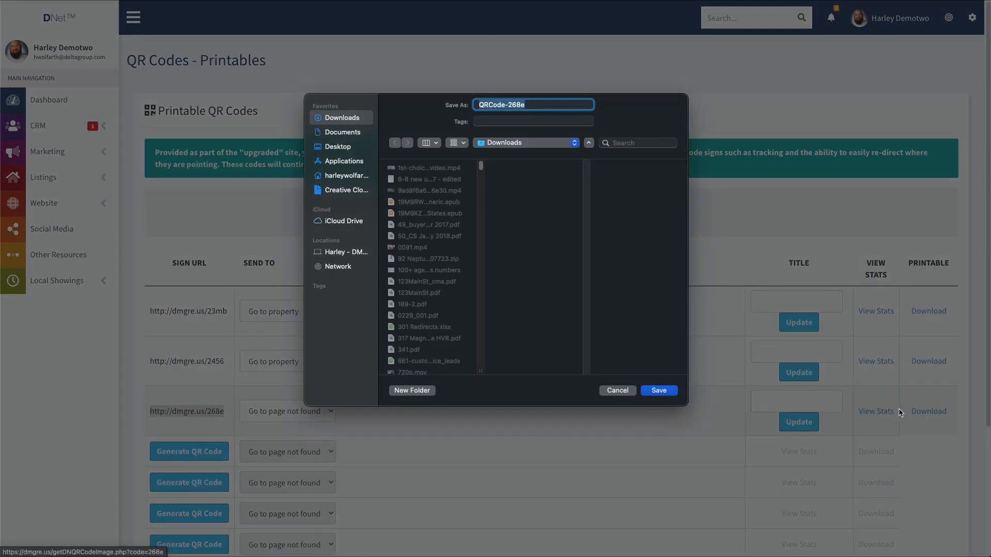
pyautogui.click(660, 394)
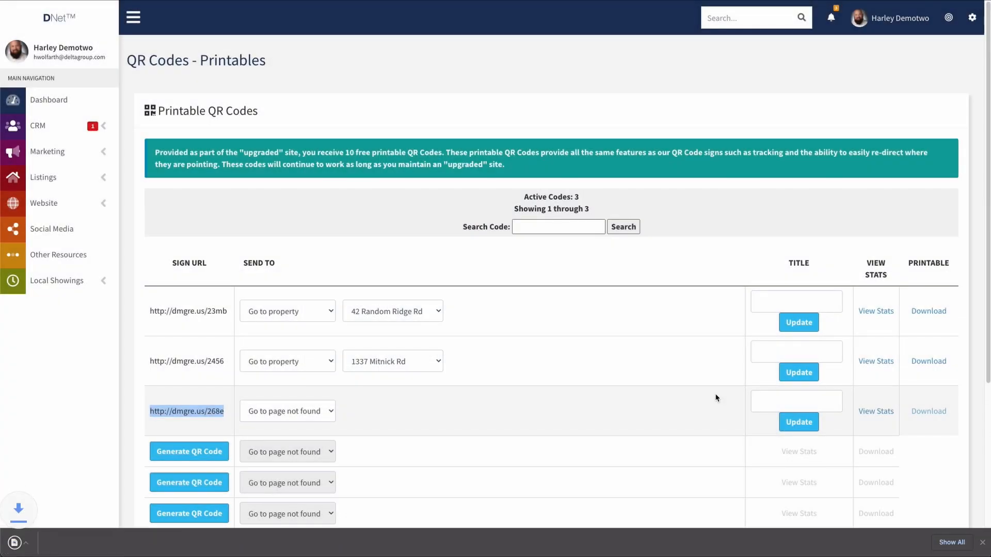
pyautogui.click(33, 544)
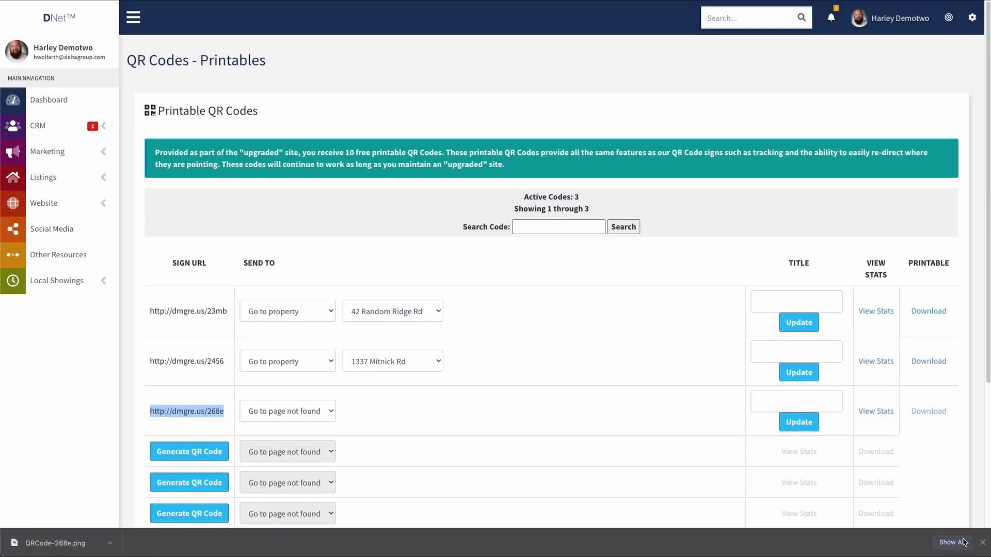
pyautogui.click(33, 542)
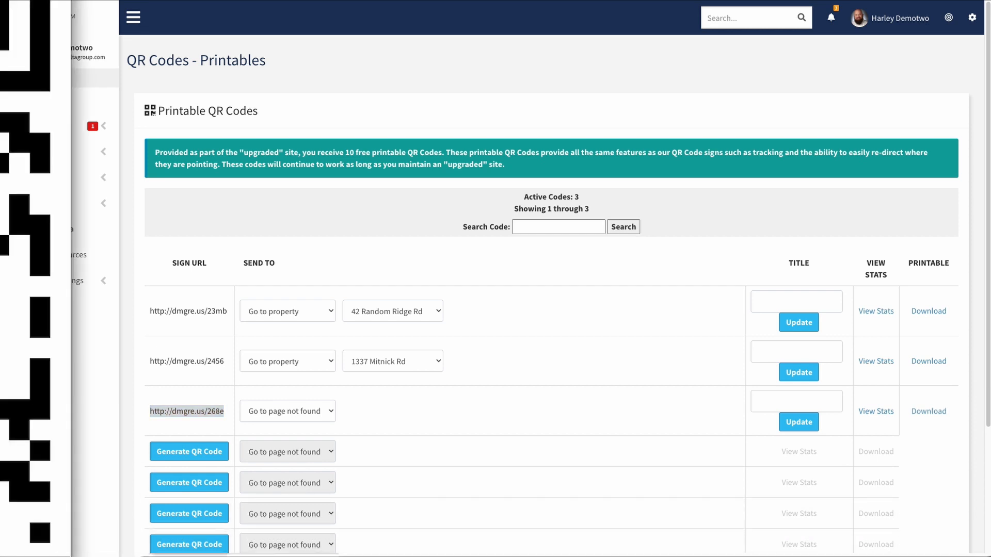
pyautogui.press('super+w')
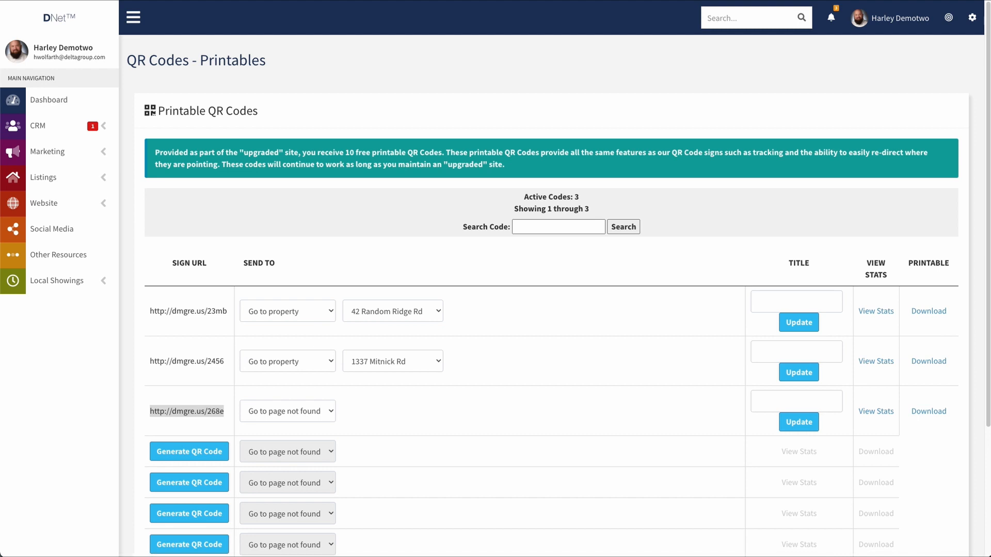
pyautogui.moveTo(78, 556); pyautogui.dragTo(521, 83)
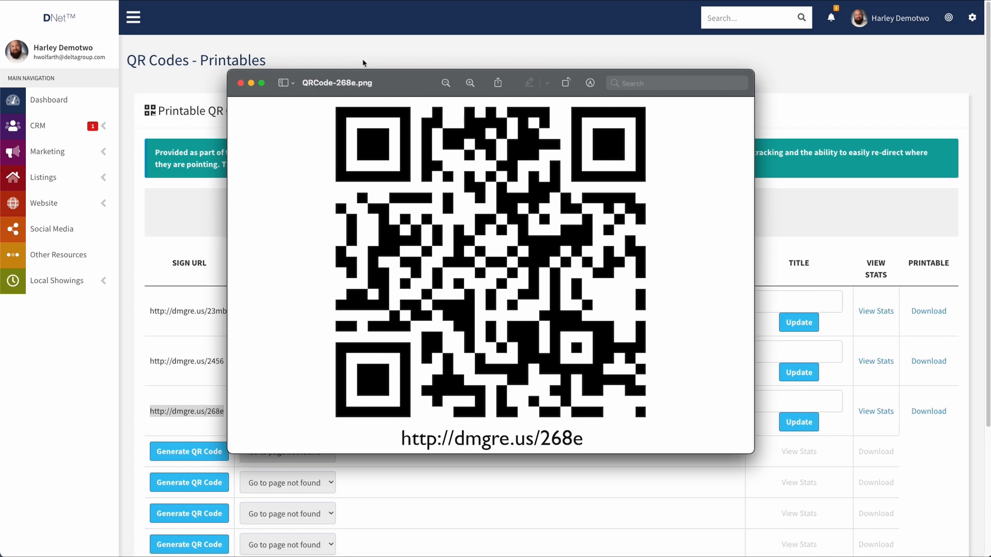
pyautogui.moveTo(410, 82); pyautogui.dragTo(0, 73)
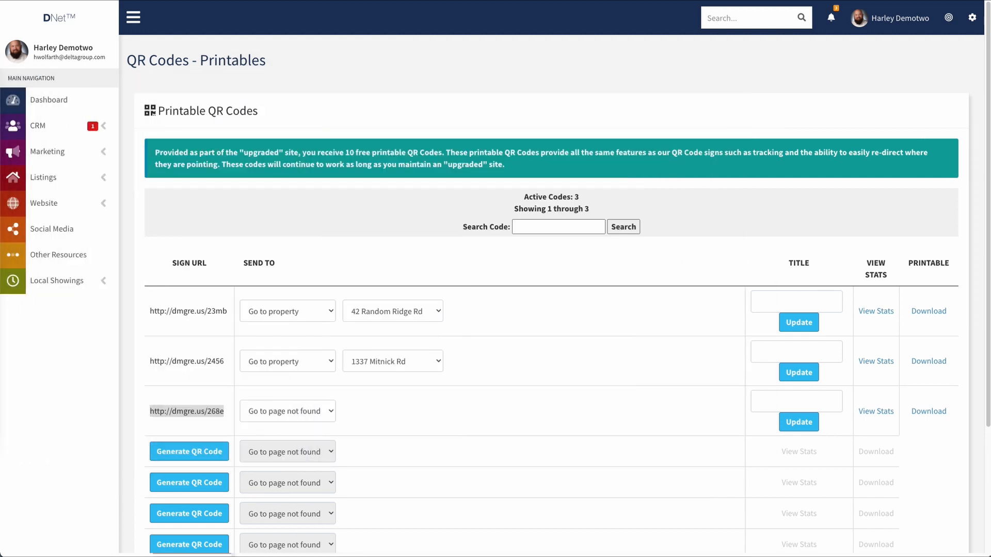
# - Set the 268e QR code to Go to property and choose the second listed property as its destination
pyautogui.click(220, 424)
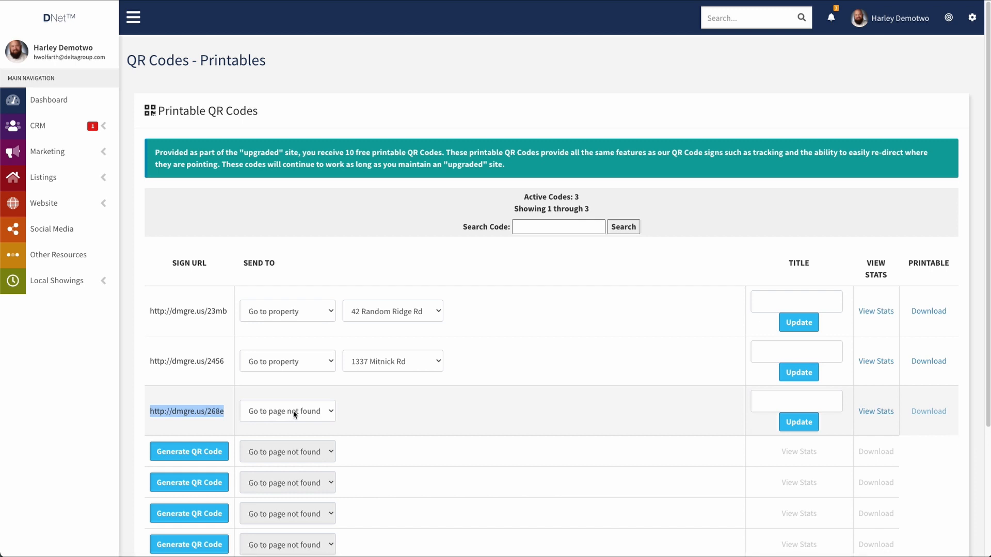
pyautogui.click(320, 418)
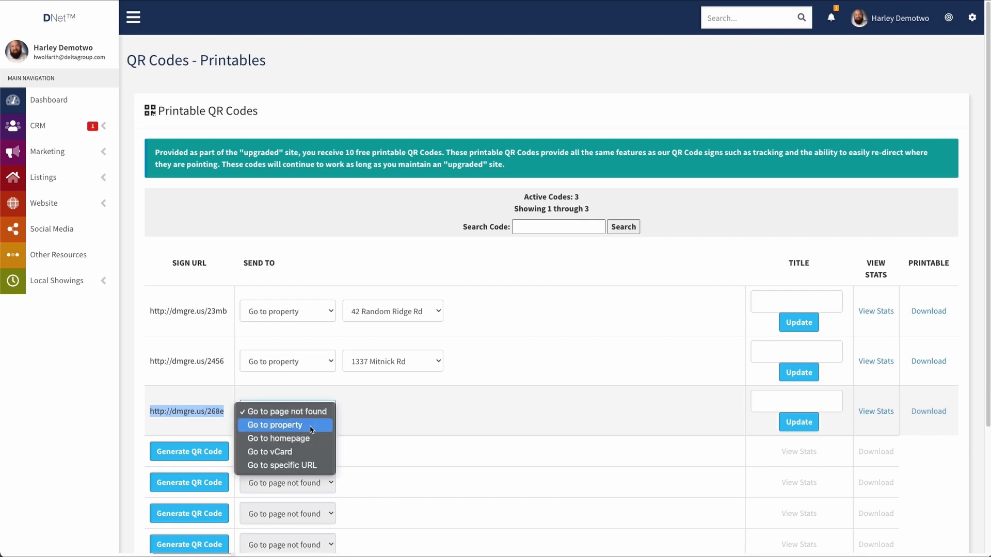
pyautogui.click(312, 426)
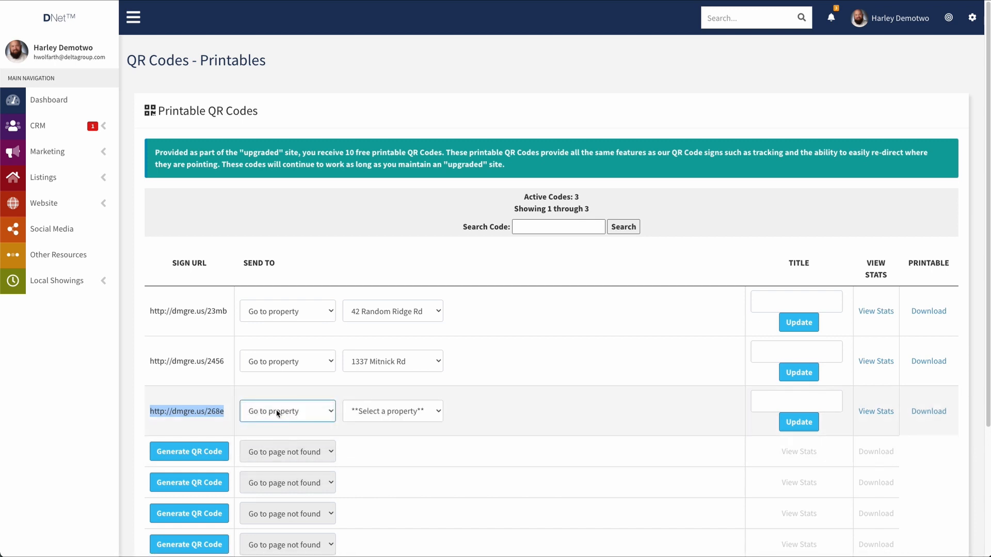
pyautogui.click(407, 417)
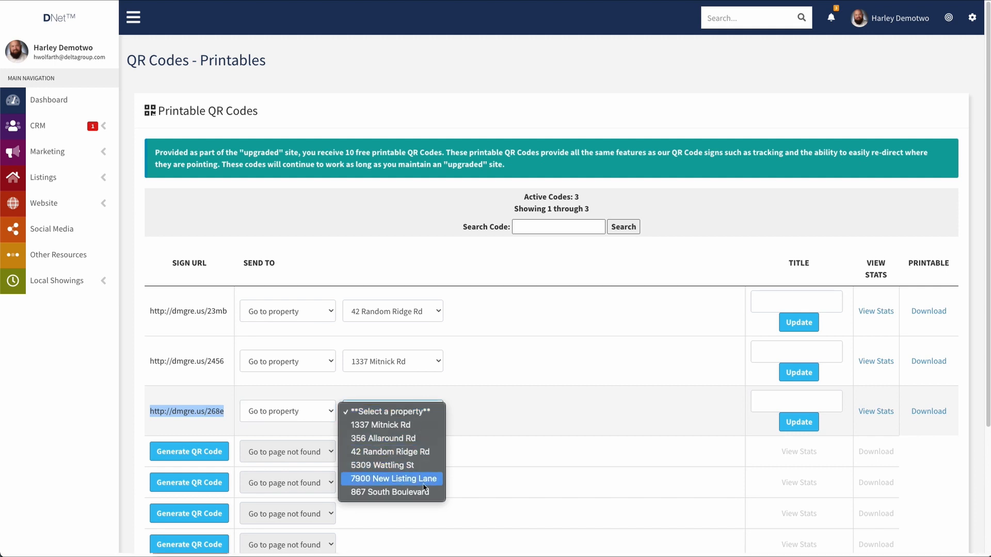
pyautogui.click(421, 431)
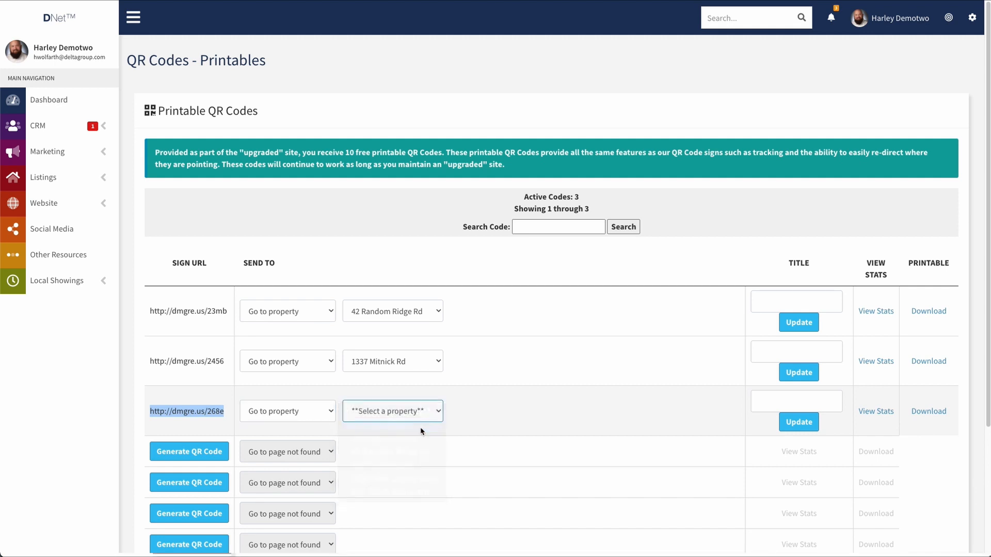
pyautogui.click(420, 411)
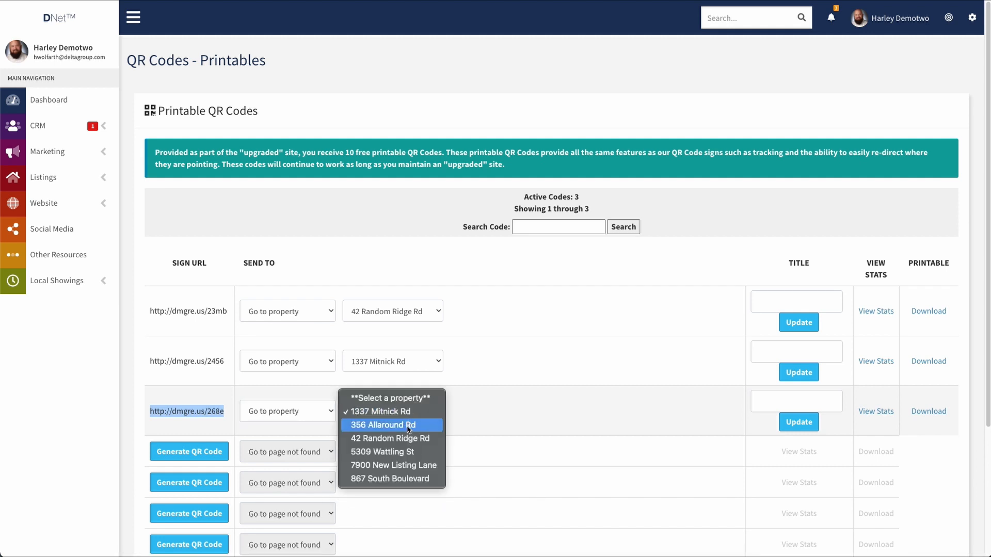
pyautogui.click(413, 426)
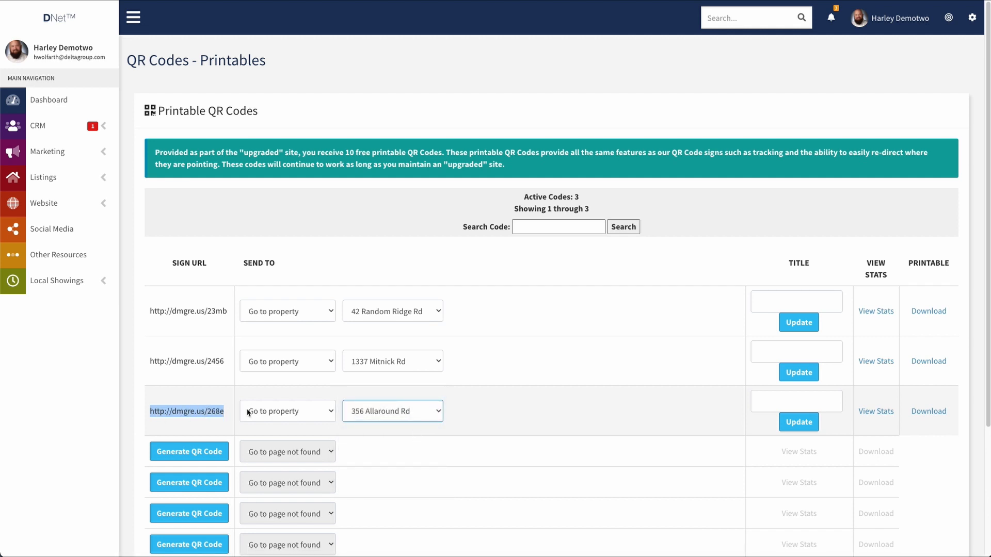
# - Change the 268e QR code's property to the fourth listing, keeping the Go to property option
pyautogui.click(413, 409)
pyautogui.click(408, 424)
pyautogui.click(410, 413)
pyautogui.click(431, 427)
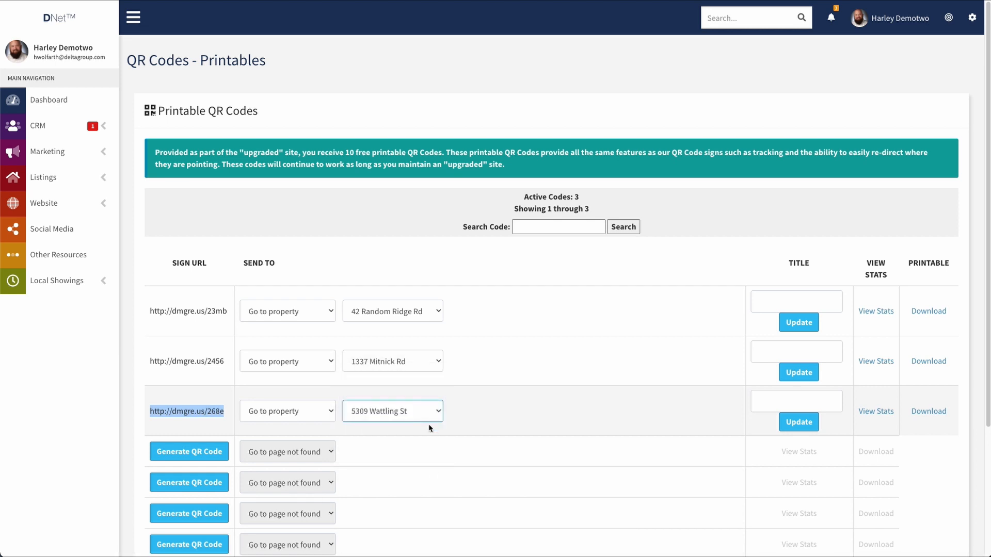
pyautogui.click(305, 414)
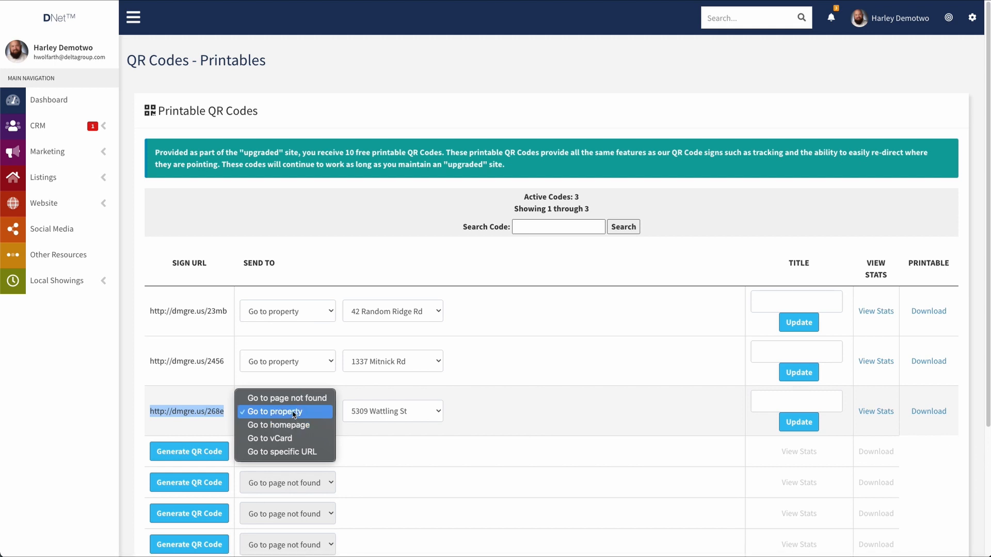
pyautogui.click(305, 413)
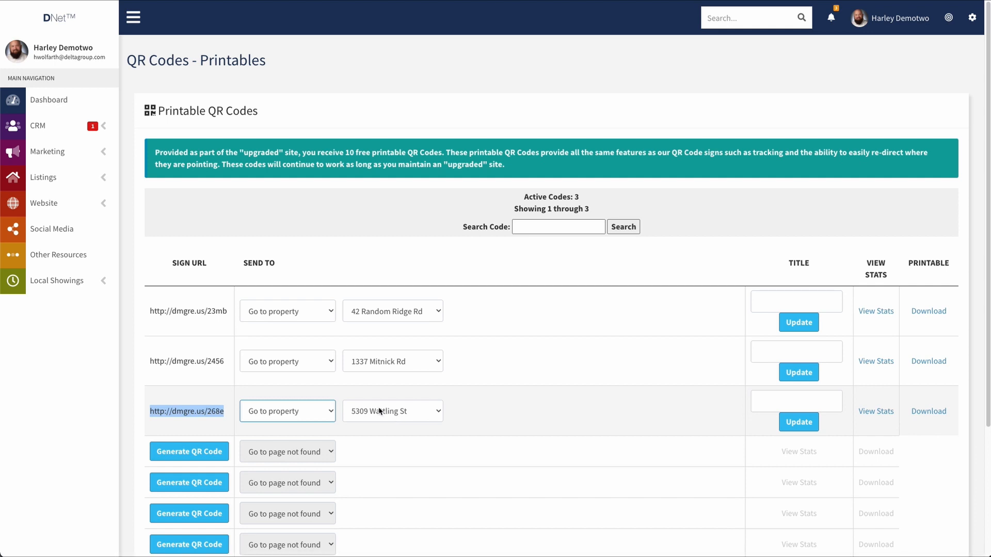
pyautogui.click(321, 408)
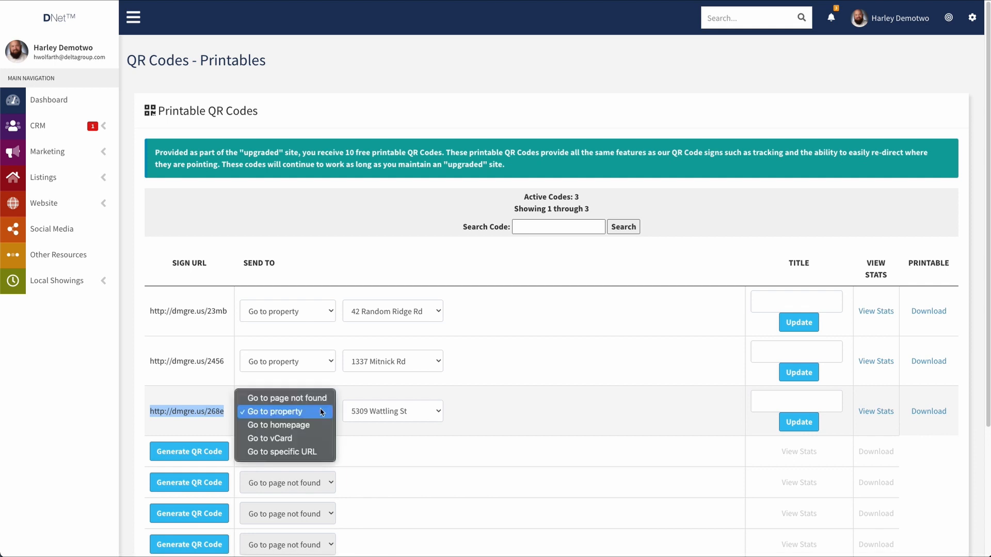
pyautogui.click(309, 425)
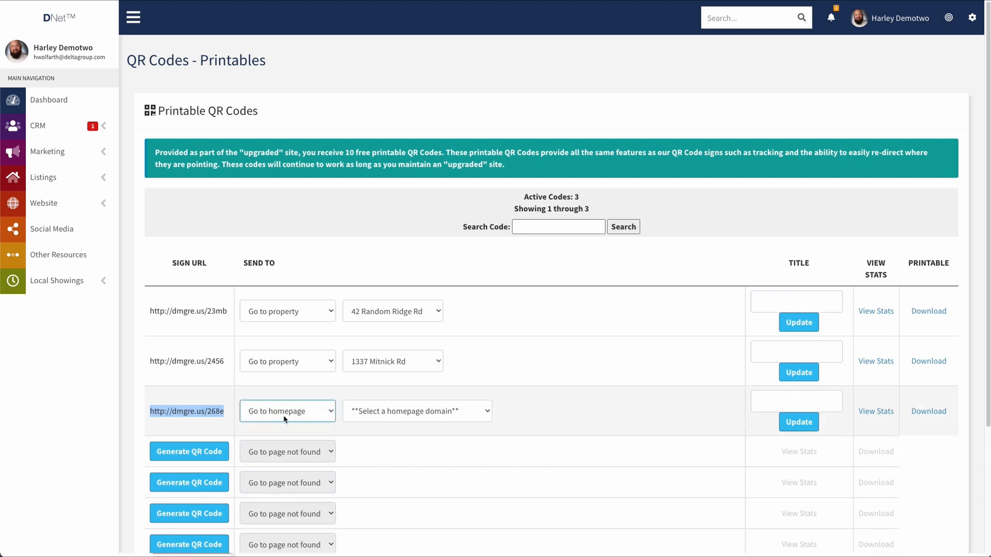
pyautogui.click(461, 415)
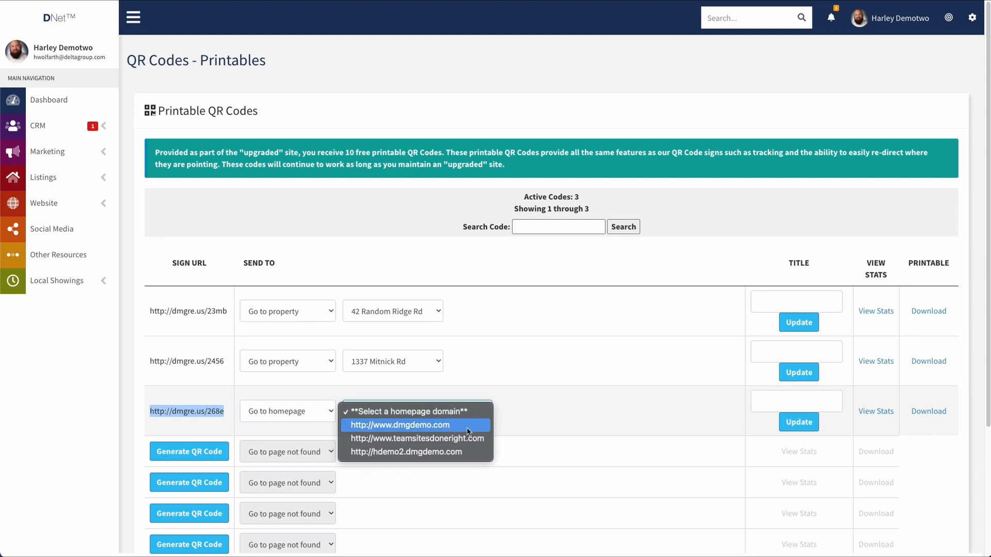
pyautogui.click(451, 426)
pyautogui.click(486, 413)
pyautogui.click(480, 423)
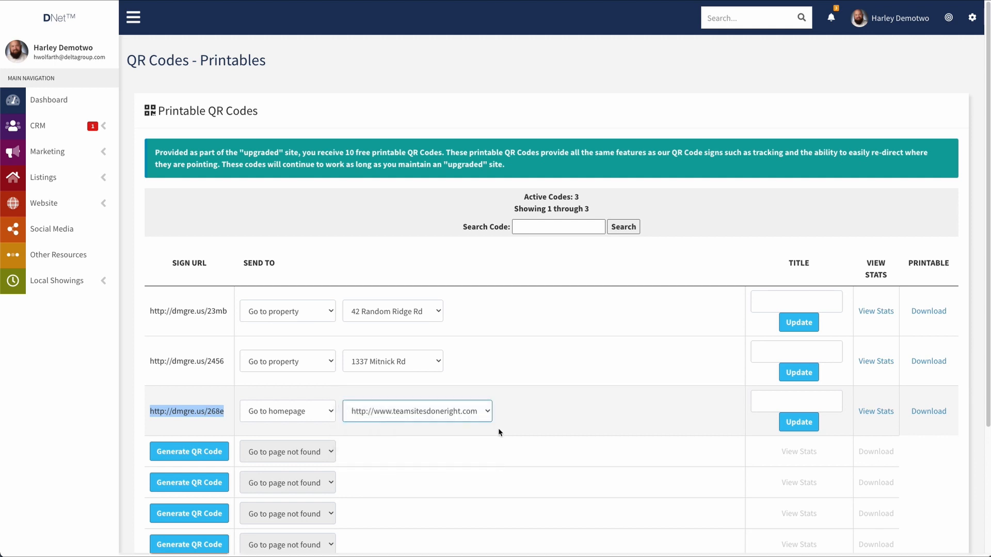
pyautogui.click(463, 413)
pyautogui.click(463, 413)
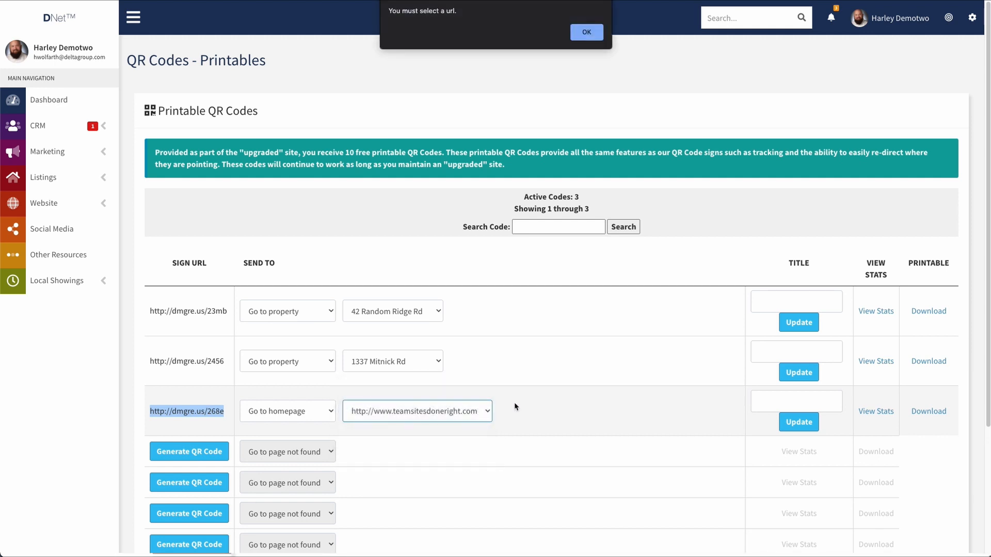
pyautogui.press('Return')
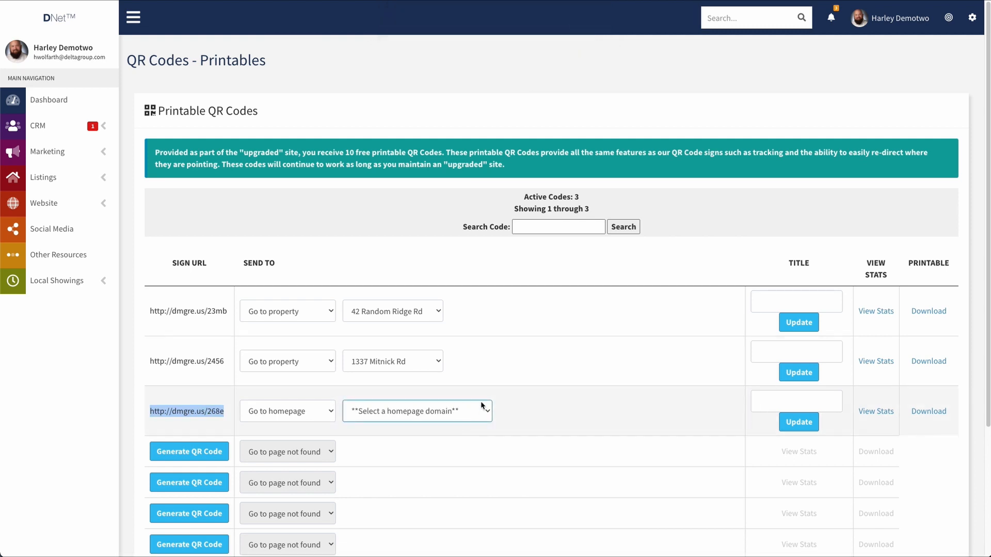
pyautogui.click(472, 411)
pyautogui.click(465, 452)
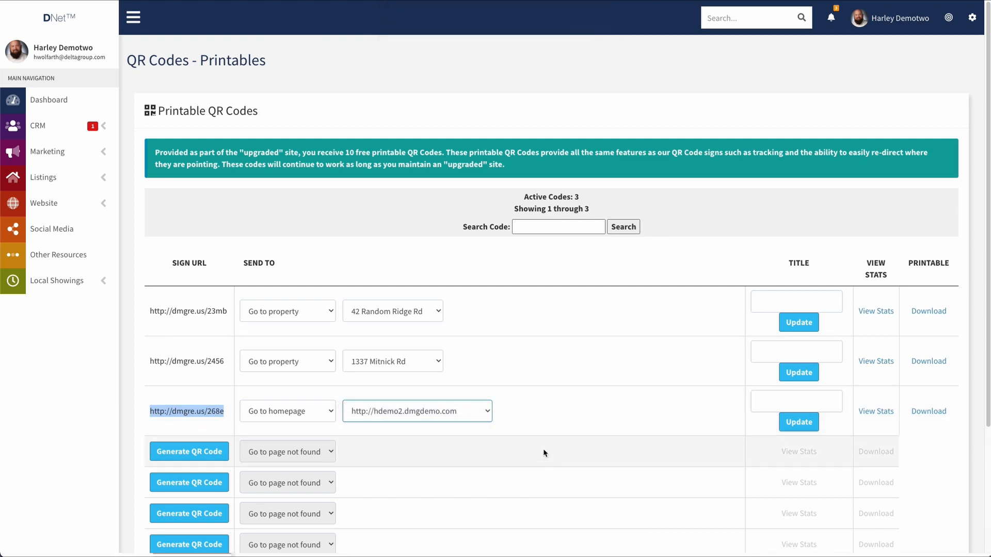
pyautogui.click(440, 415)
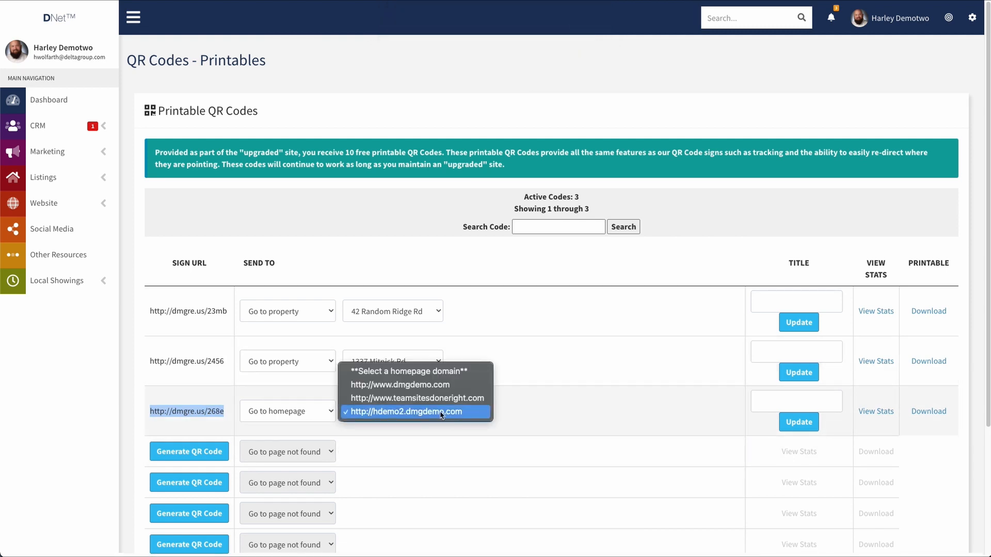
pyautogui.click(433, 398)
pyautogui.click(460, 412)
pyautogui.click(457, 396)
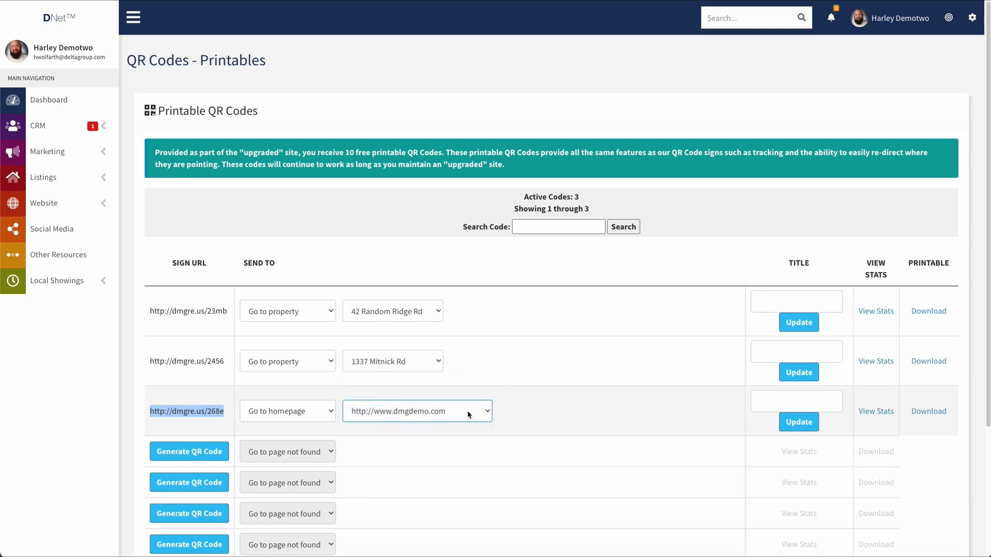
# - Set the 268e QR code's destination to Go to vCard
pyautogui.click(314, 413)
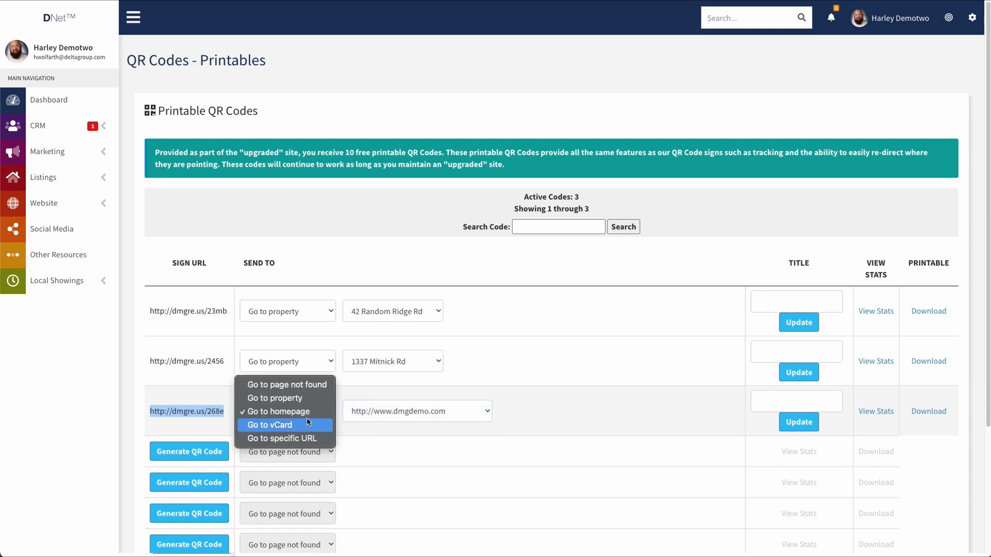
pyautogui.click(317, 426)
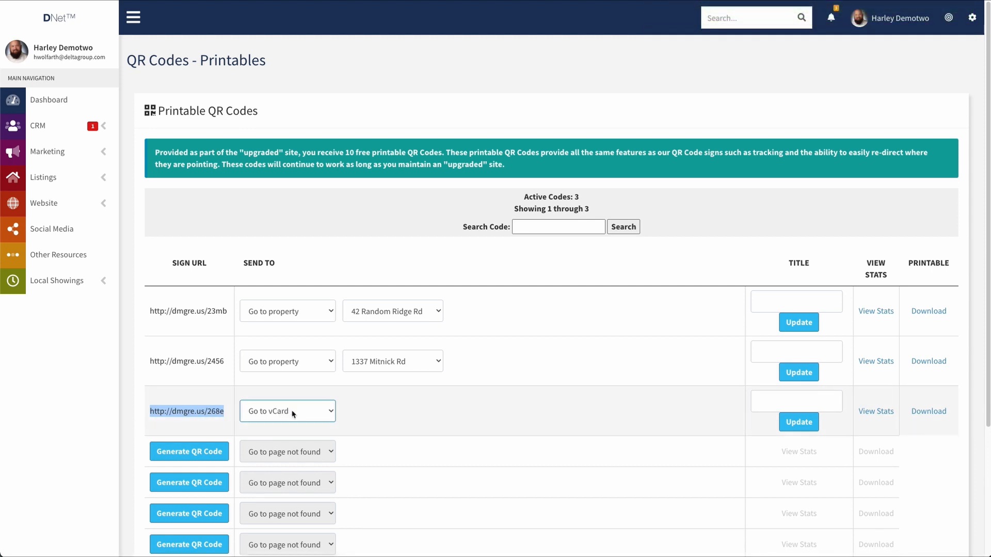
# - Switch the 268e QR code's destination to Go to specific URL
pyautogui.click(195, 422)
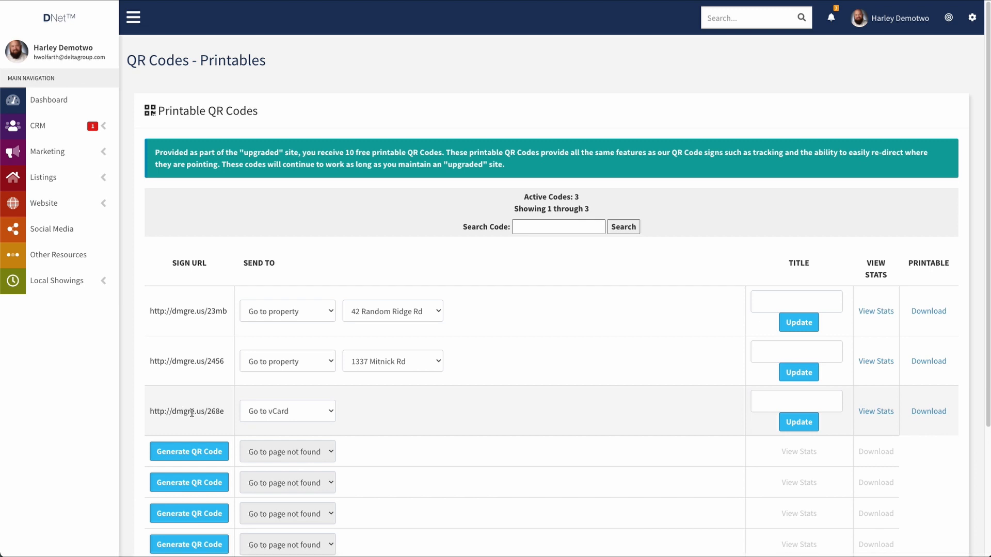
pyautogui.click(298, 412)
pyautogui.press('Return')
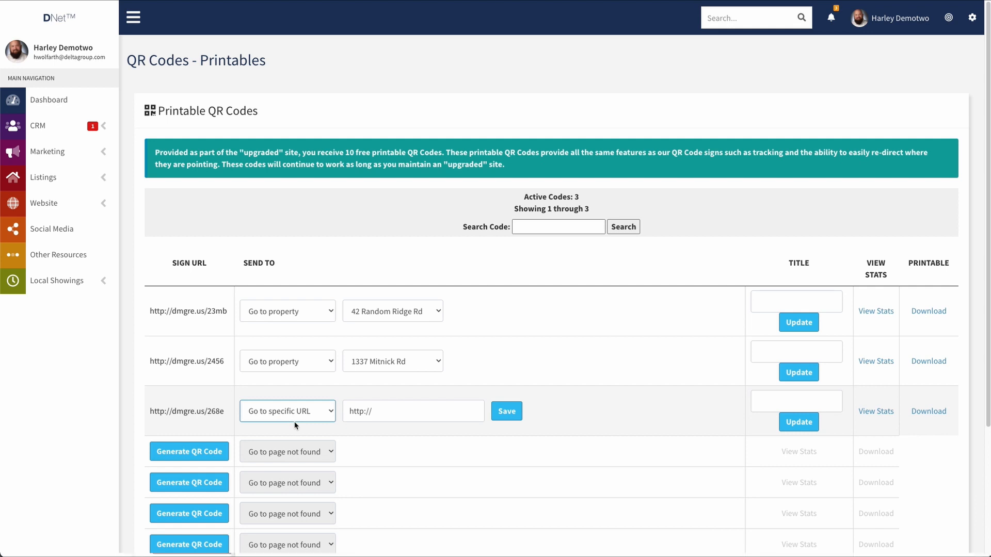
# - Set the 268e QR code's destination to Go to page not found and confirm sending it to the default 404 page
pyautogui.click(308, 417)
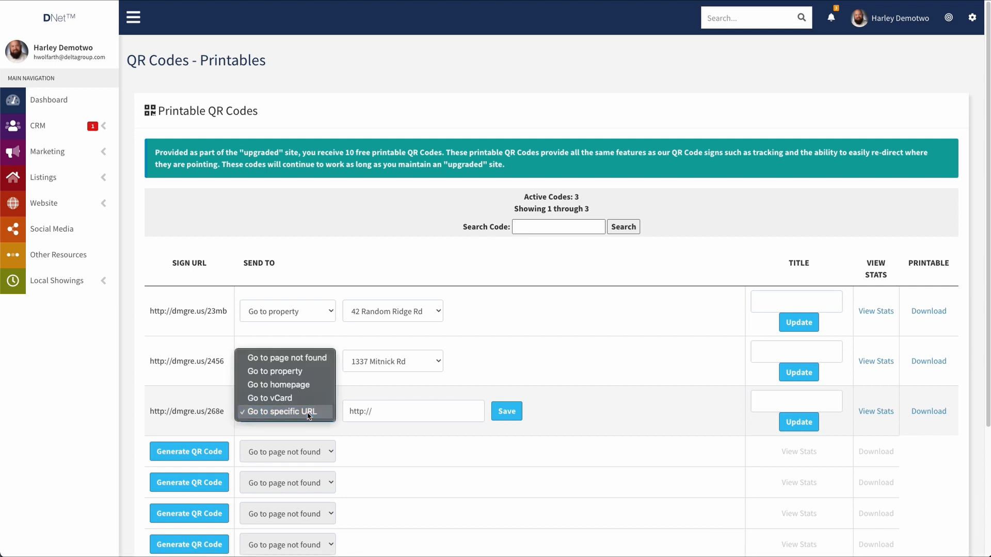
pyautogui.click(299, 358)
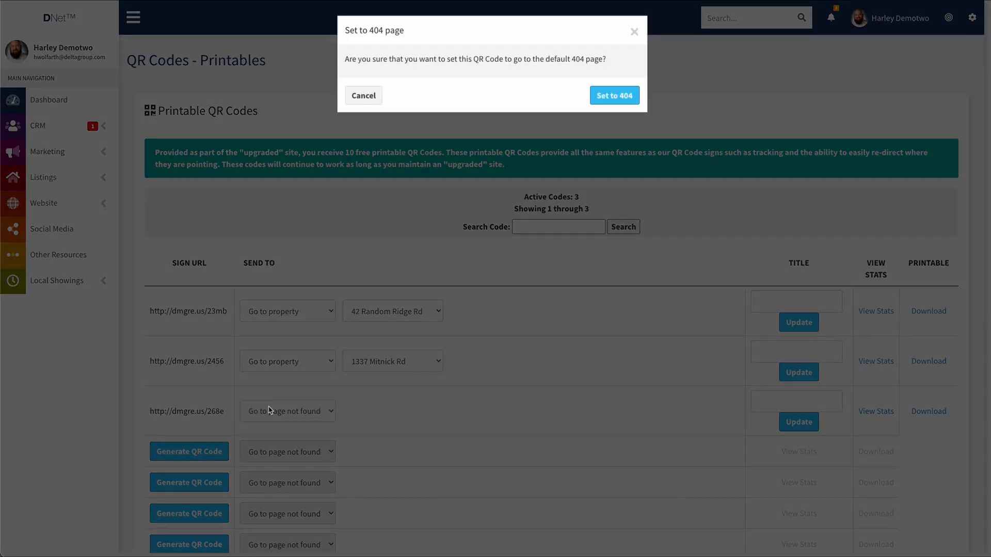
pyautogui.click(605, 97)
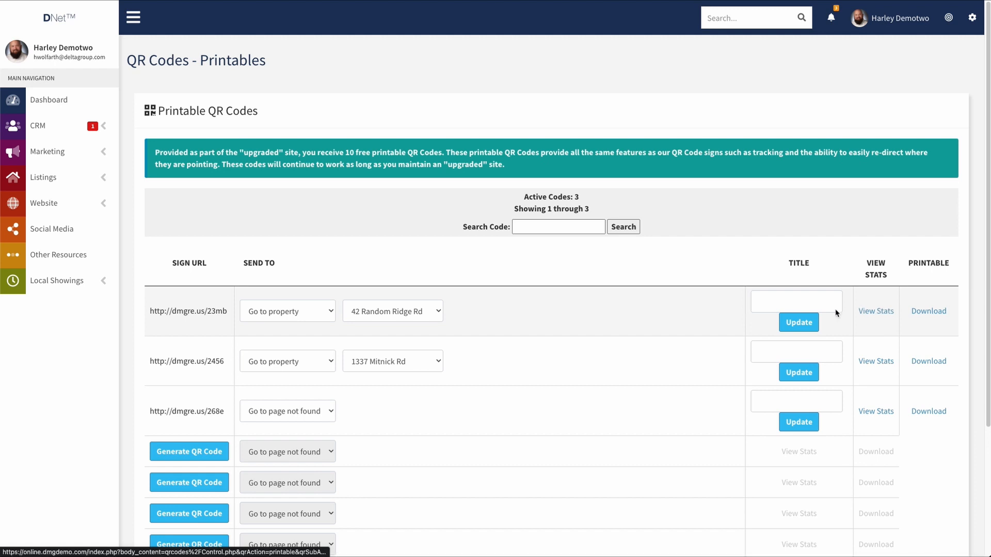
# - View the stats for the 23mb QR code, examine its redirect destinations by date, and close the stats
pyautogui.click(888, 314)
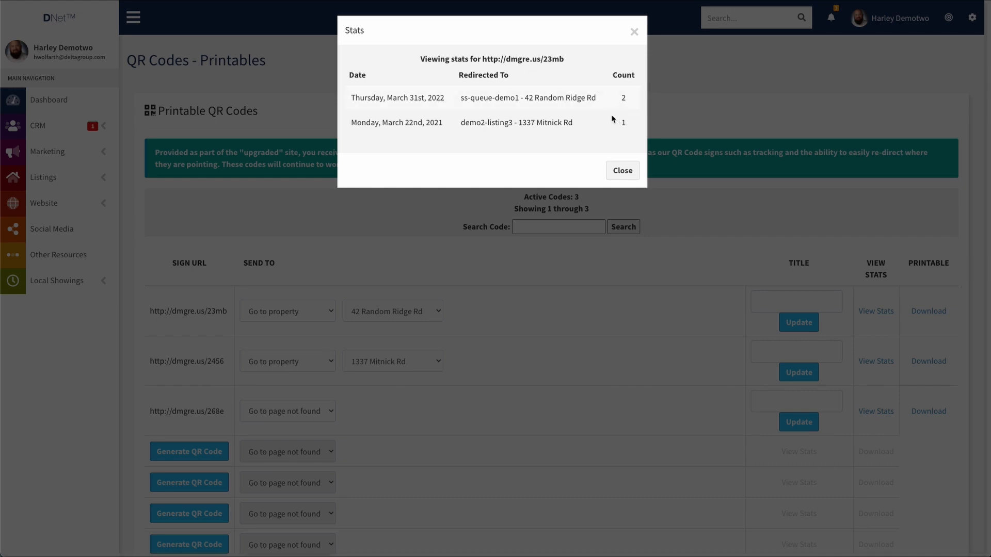
pyautogui.moveTo(460, 123); pyautogui.dragTo(568, 126)
pyautogui.click(546, 104)
pyautogui.moveTo(461, 99); pyautogui.dragTo(597, 98)
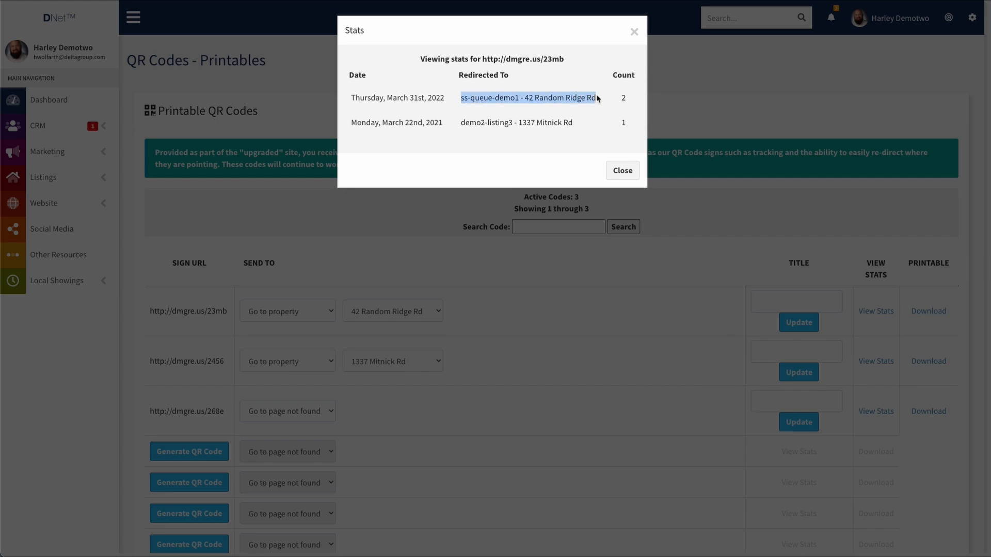
pyautogui.click(592, 119)
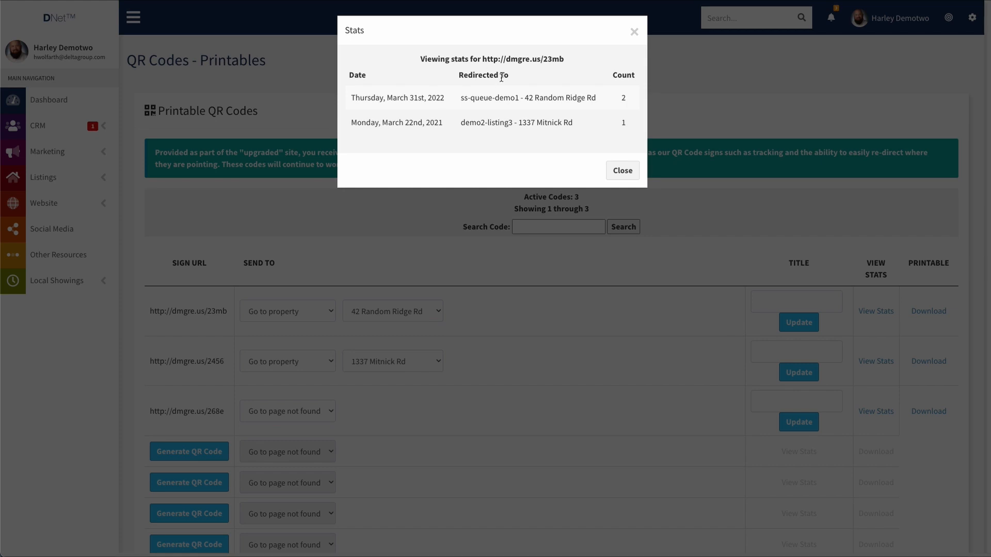
pyautogui.click(619, 171)
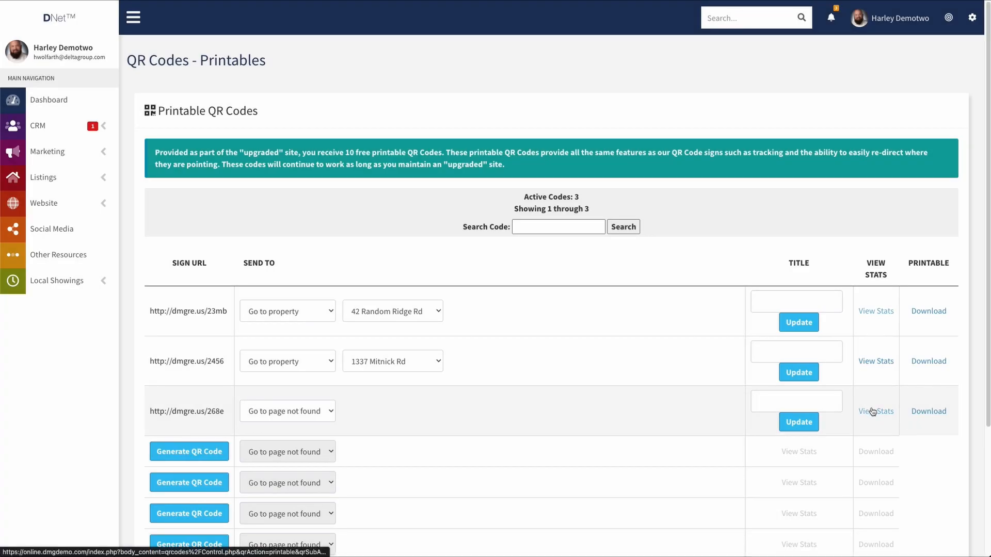
pyautogui.click(793, 397)
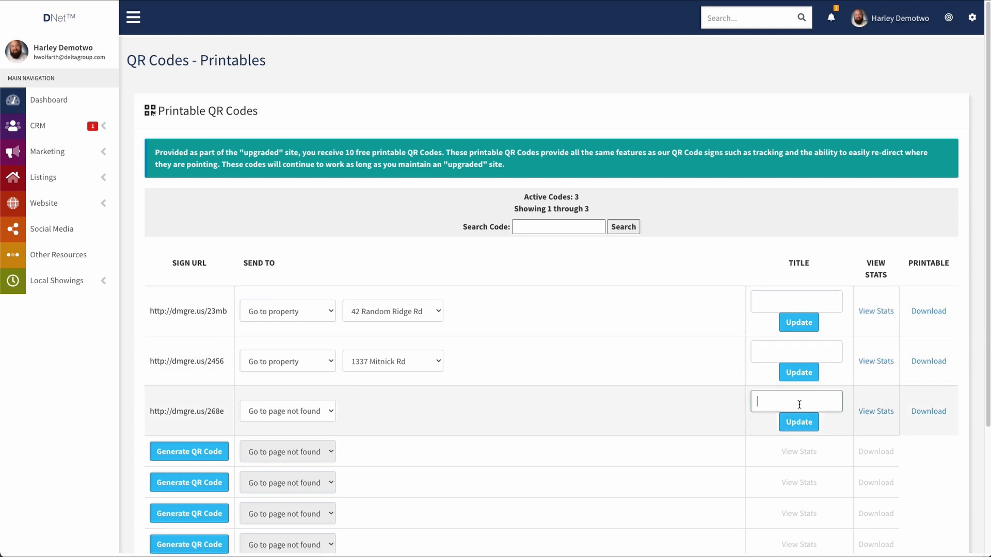
pyautogui.click(525, 226)
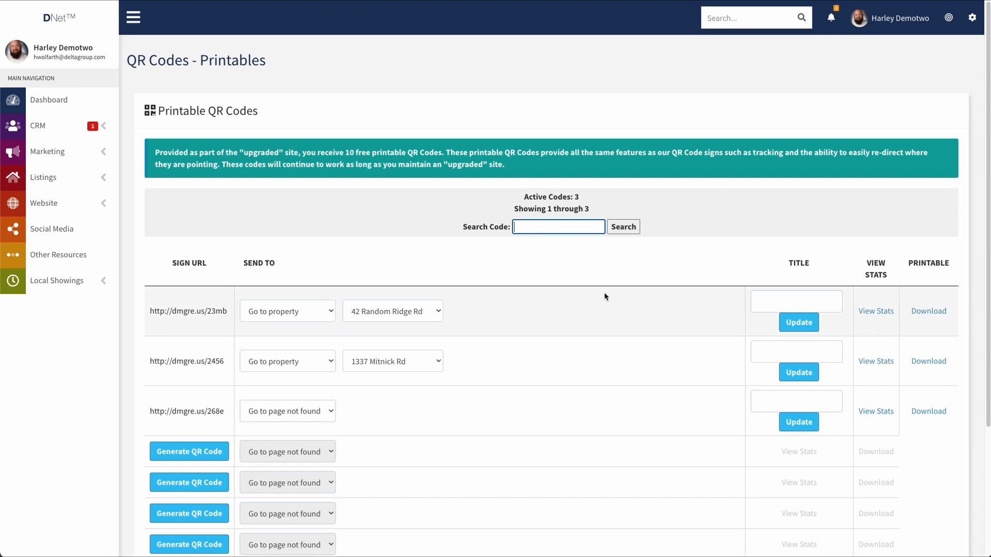
pyautogui.scroll(-3, 607, 299)
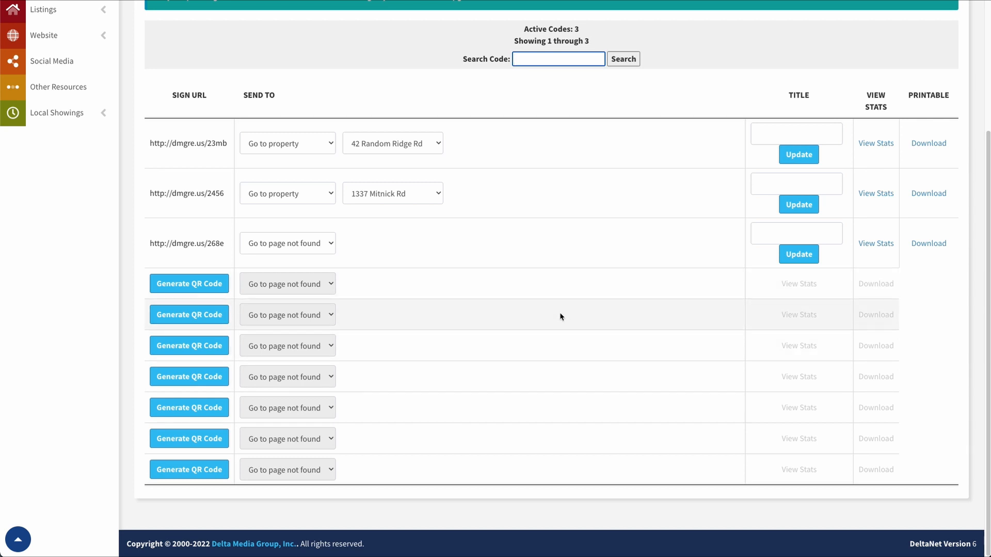
pyautogui.scroll(3, 584, 376)
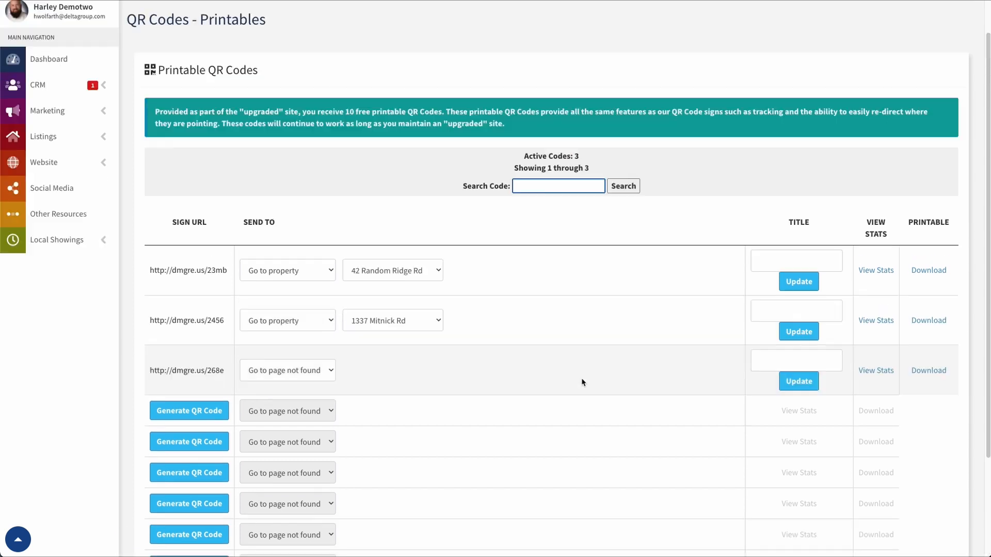